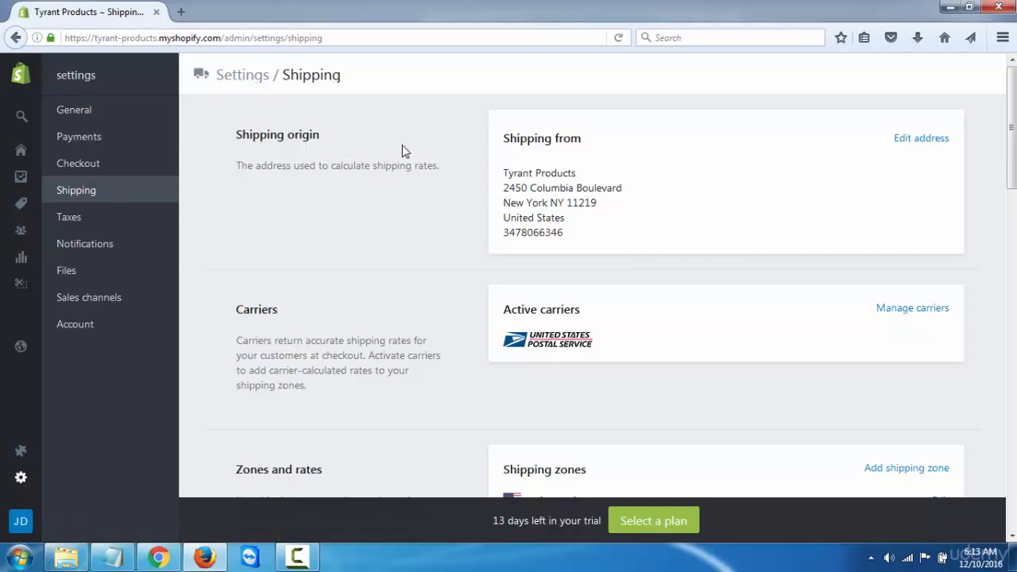
# - Review the shipping origin, active carriers and shipping zones in the store's shipping settings
pyautogui.scroll(-5, 527, 173)
pyautogui.scroll(5, 532, 175)
pyautogui.moveTo(504, 176); pyautogui.dragTo(567, 190)
pyautogui.click(588, 230)
pyautogui.scroll(-2, 547, 209)
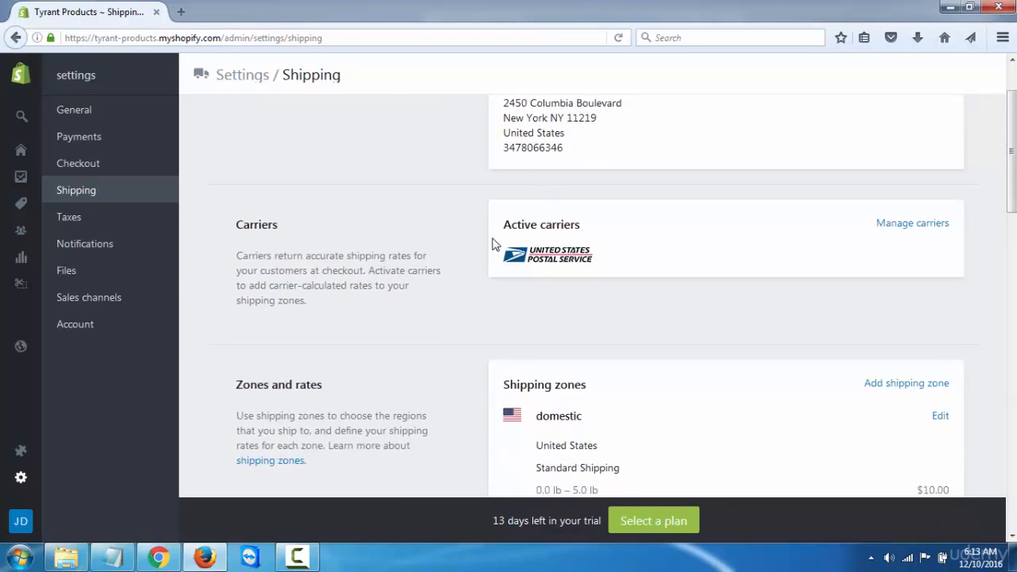
pyautogui.scroll(-2, 499, 246)
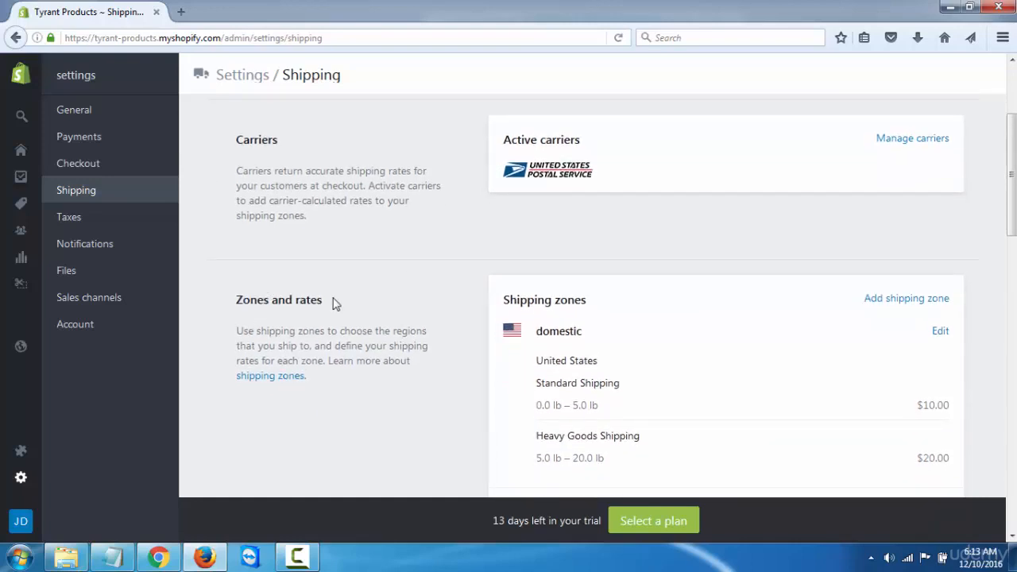
pyautogui.scroll(-4, 334, 303)
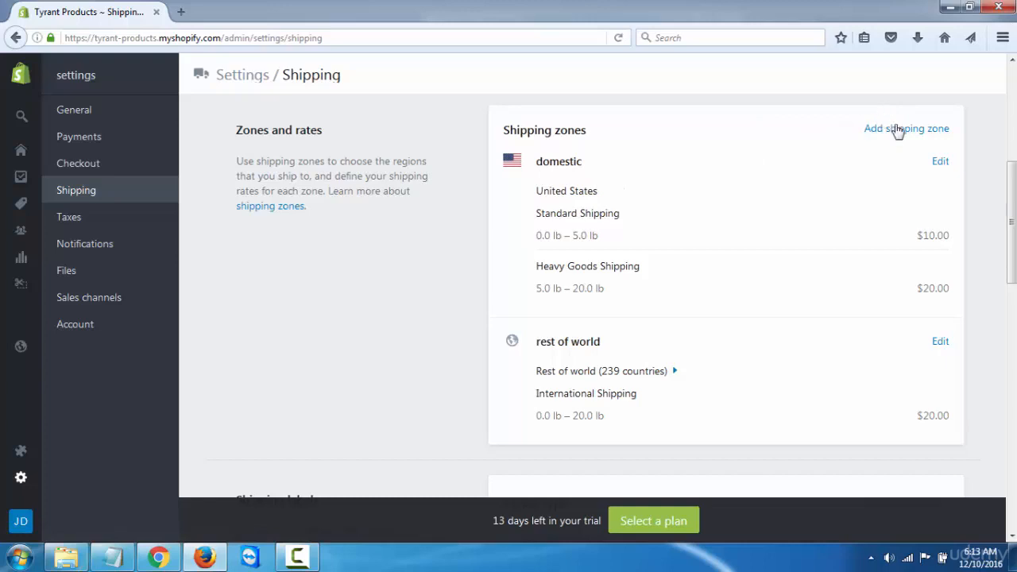
# - Open the domestic shipping zone for editing and check its zone name and the note about customer visibility
pyautogui.click(933, 165)
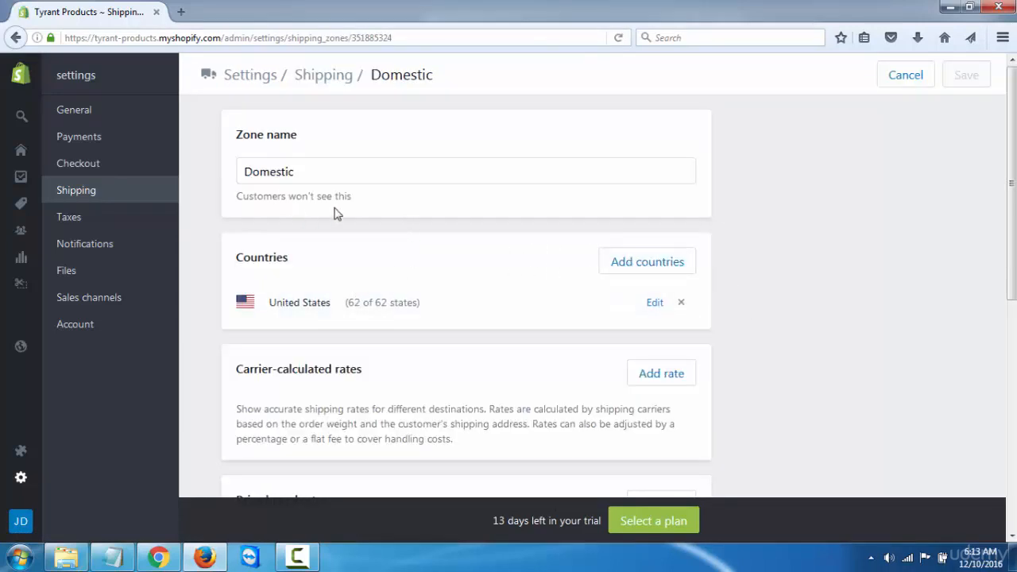
pyautogui.scroll(-3, 363, 191)
pyautogui.scroll(3, 283, 170)
pyautogui.click(308, 172)
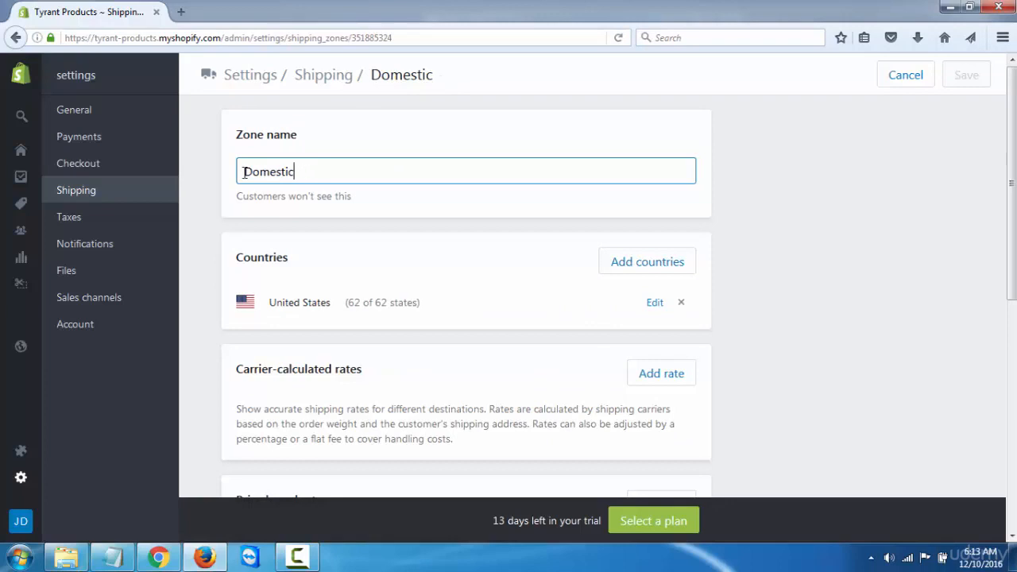
pyautogui.moveTo(244, 171); pyautogui.dragTo(332, 174)
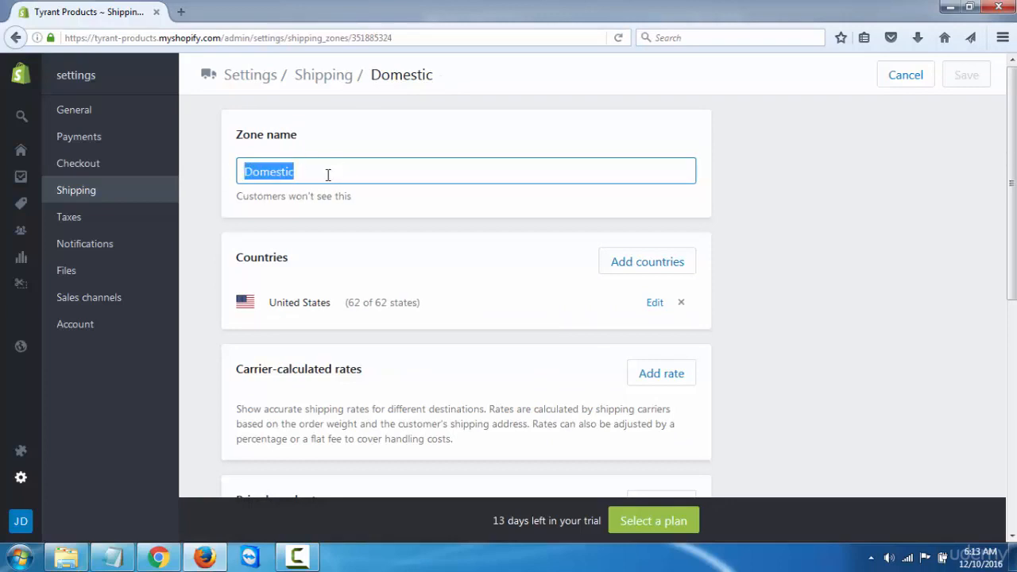
pyautogui.moveTo(240, 198); pyautogui.dragTo(382, 212)
pyautogui.click(384, 213)
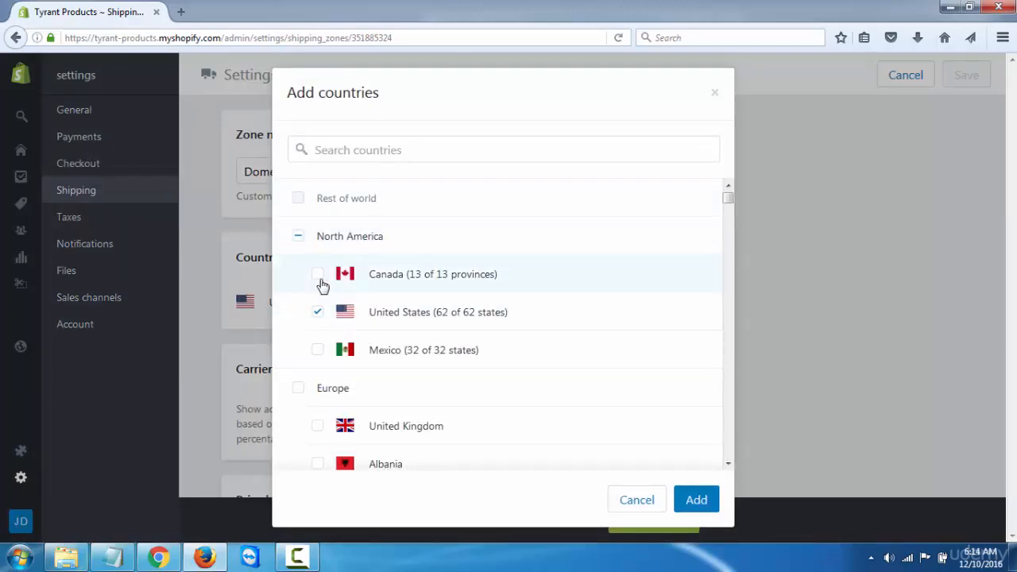
# - Add Canada and the United Kingdom to the Domestic zone's countries
pyautogui.click(318, 277)
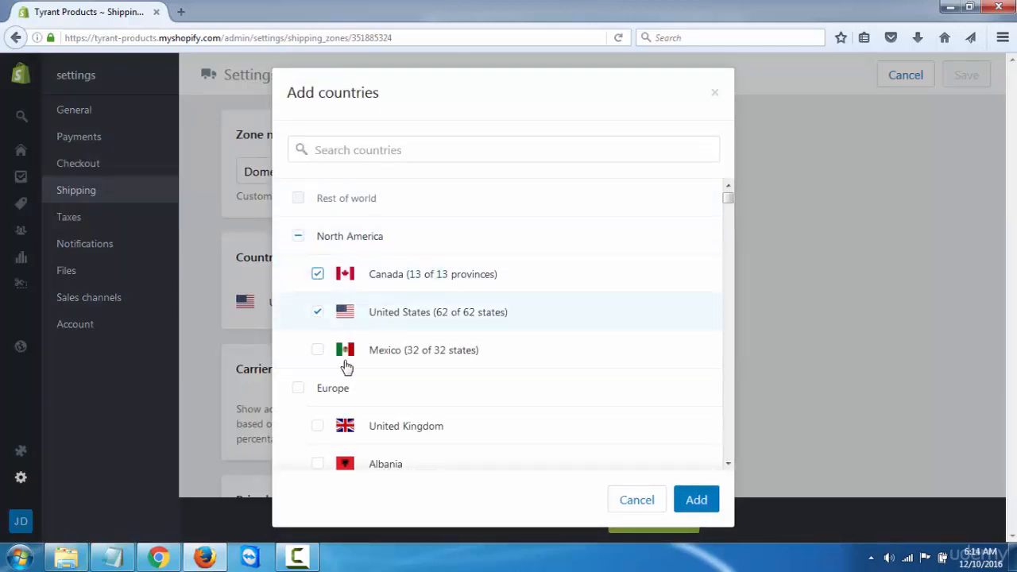
pyautogui.click(317, 426)
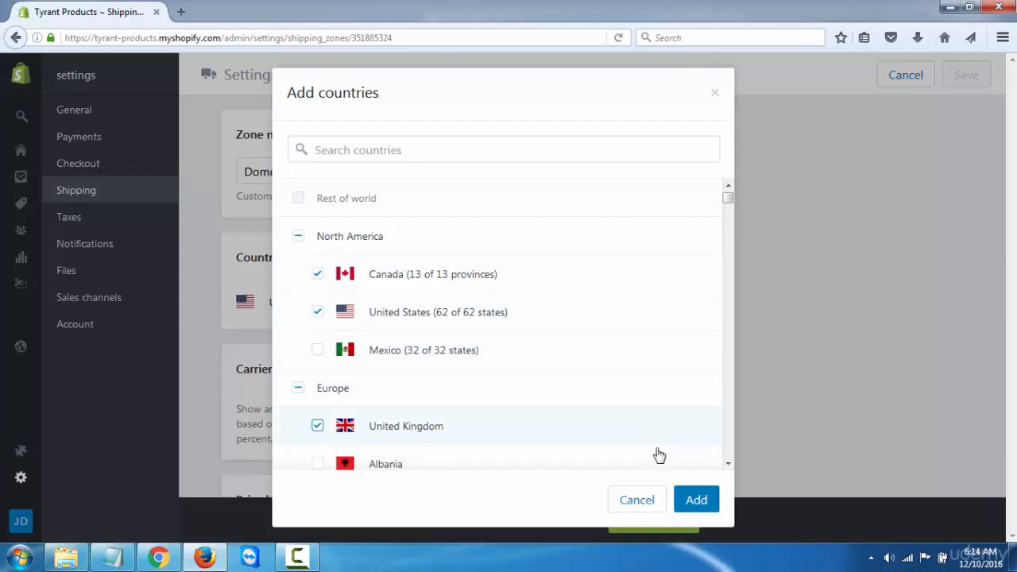
pyautogui.click(696, 500)
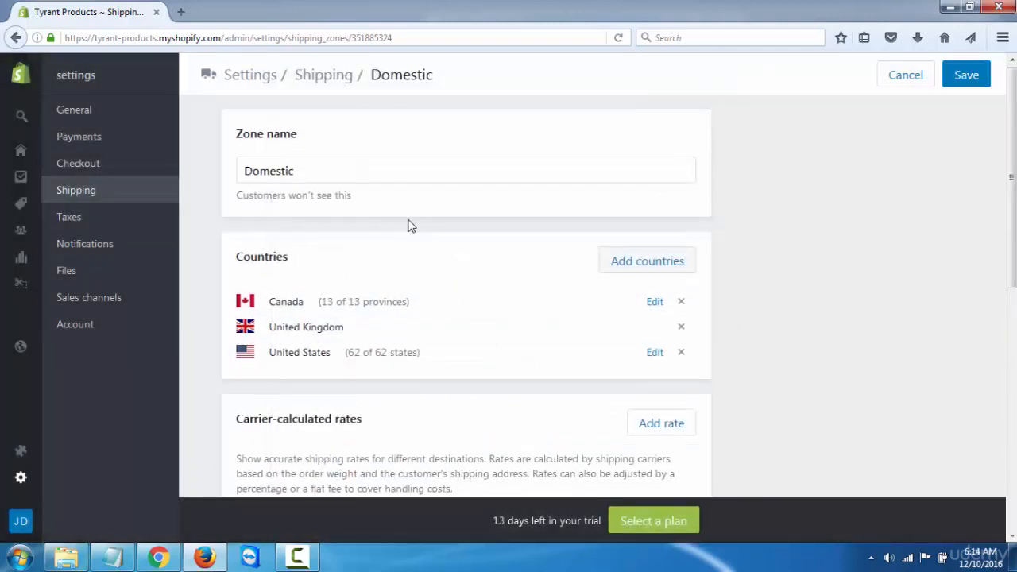
# - Examine the USPS services and rate adjustments offered for a carrier-calculated rate, and close the form without adding a rate
pyautogui.scroll(-3, 429, 230)
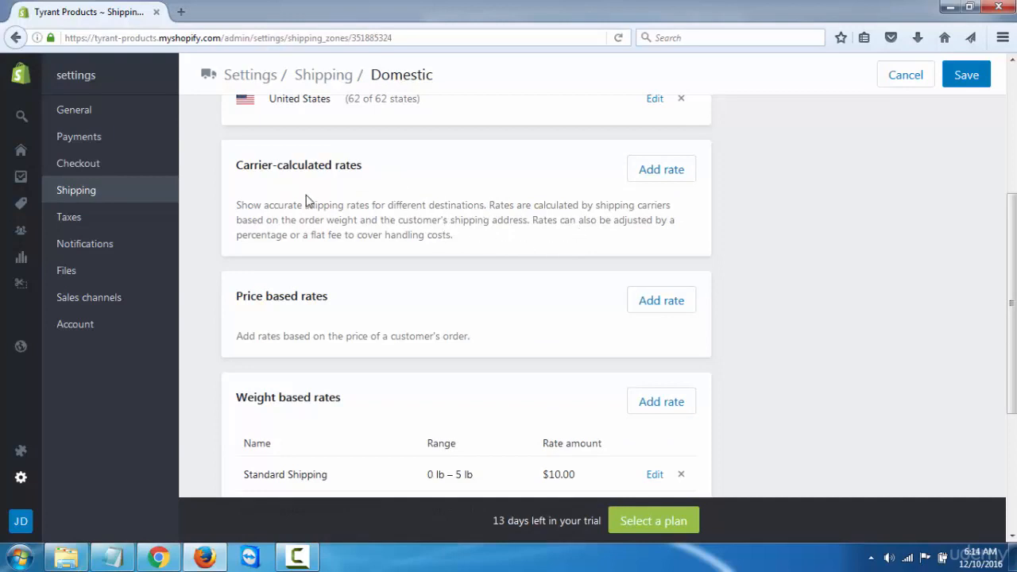
pyautogui.scroll(-1, 386, 318)
pyautogui.scroll(2, 460, 274)
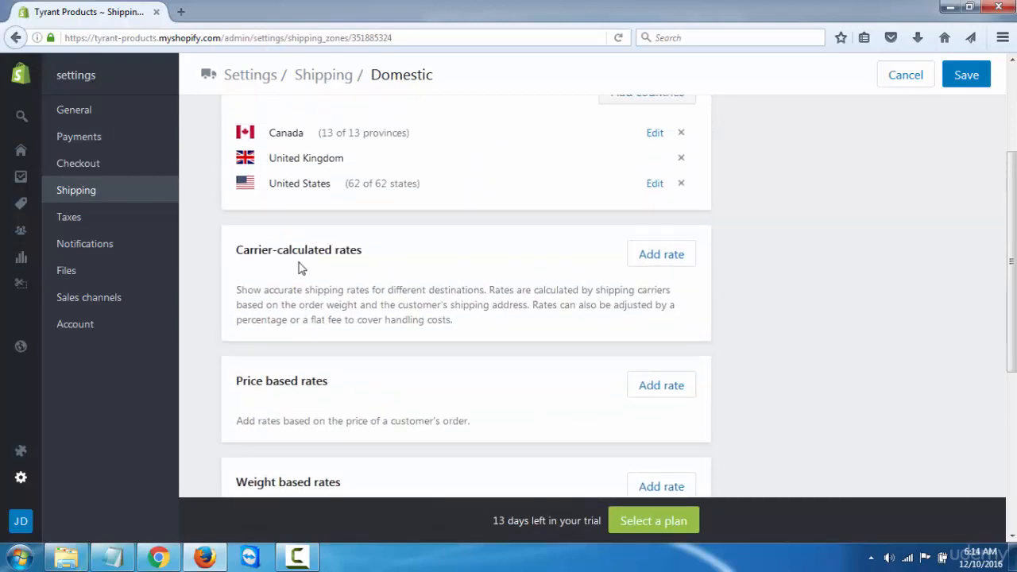
pyautogui.scroll(-1, 365, 391)
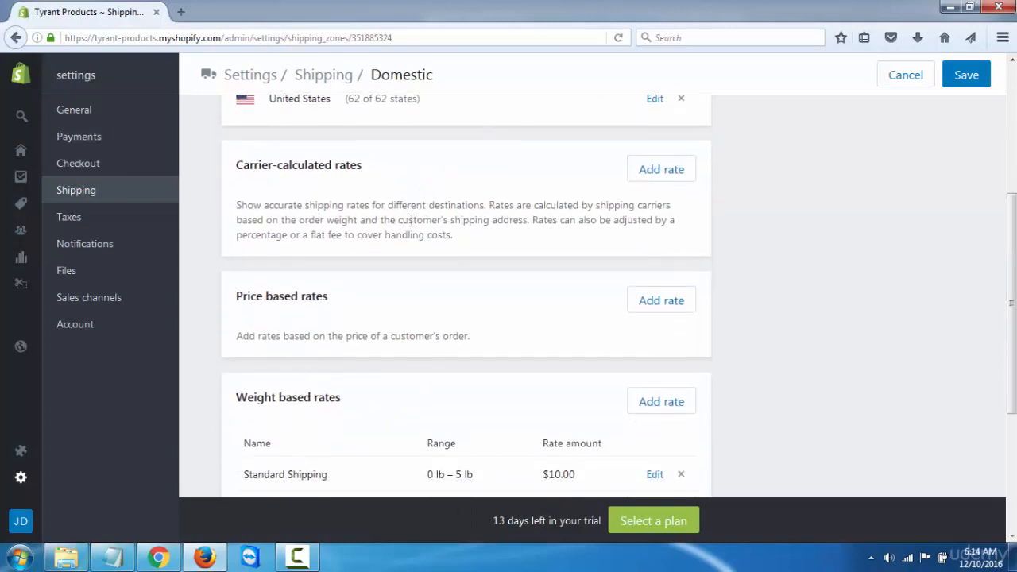
pyautogui.click(642, 178)
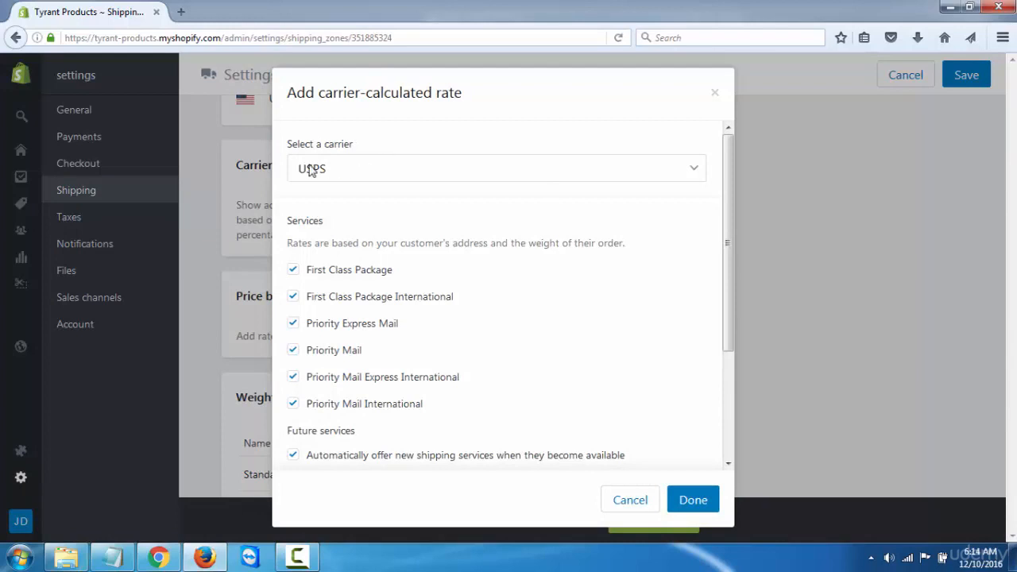
pyautogui.click(390, 171)
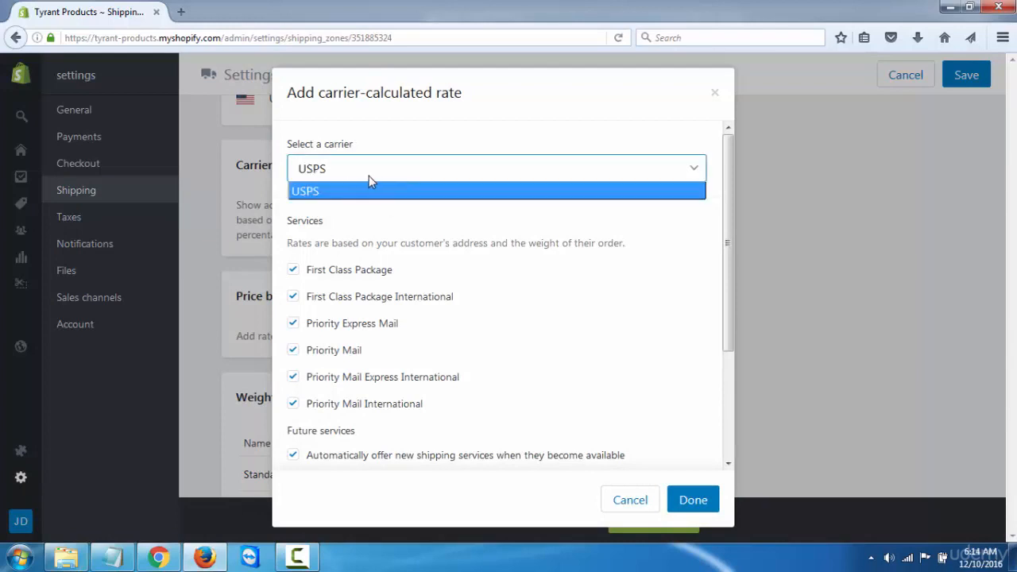
pyautogui.click(352, 191)
pyautogui.scroll(-3, 451, 241)
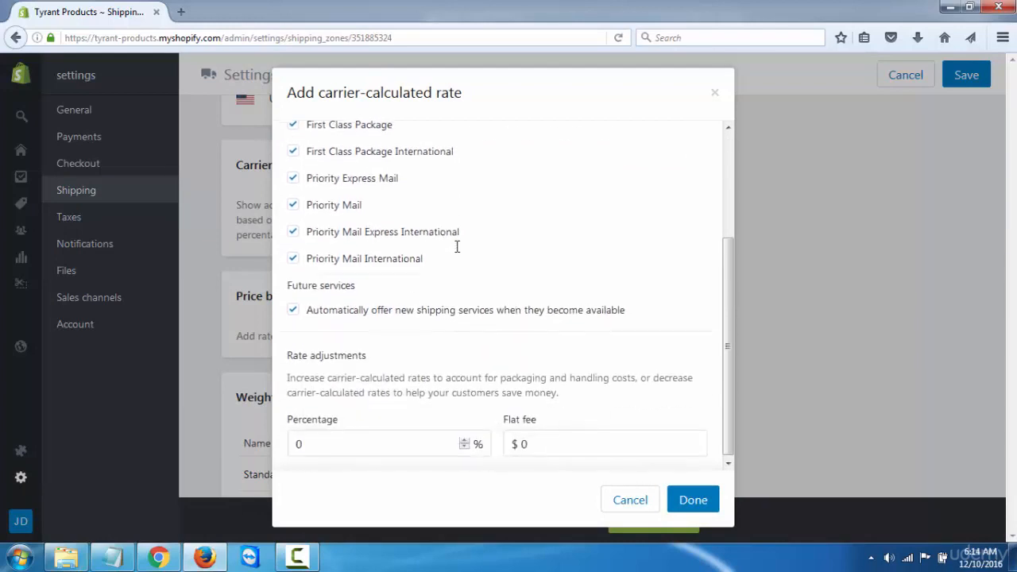
pyautogui.scroll(2, 502, 256)
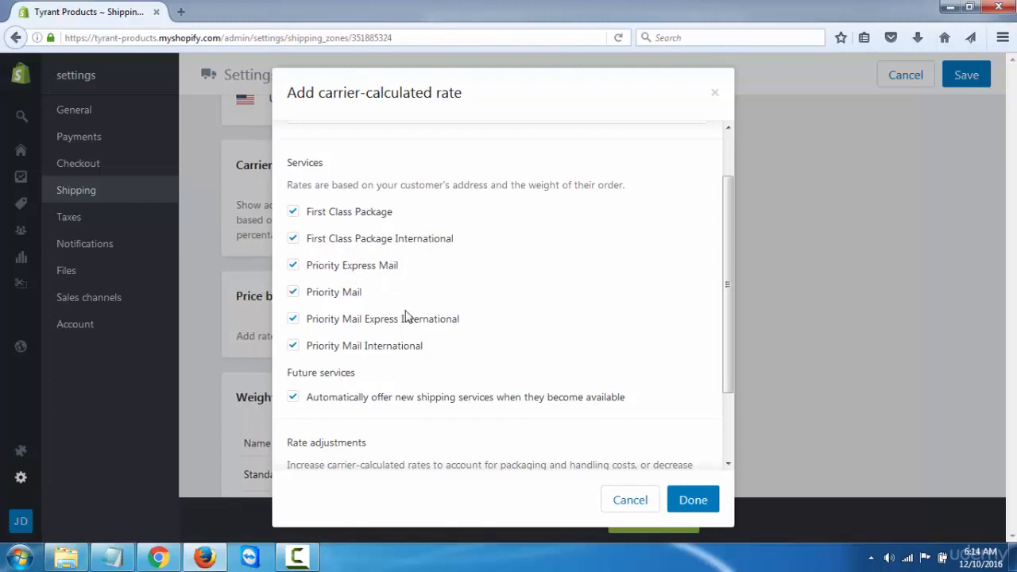
pyautogui.scroll(-2, 453, 312)
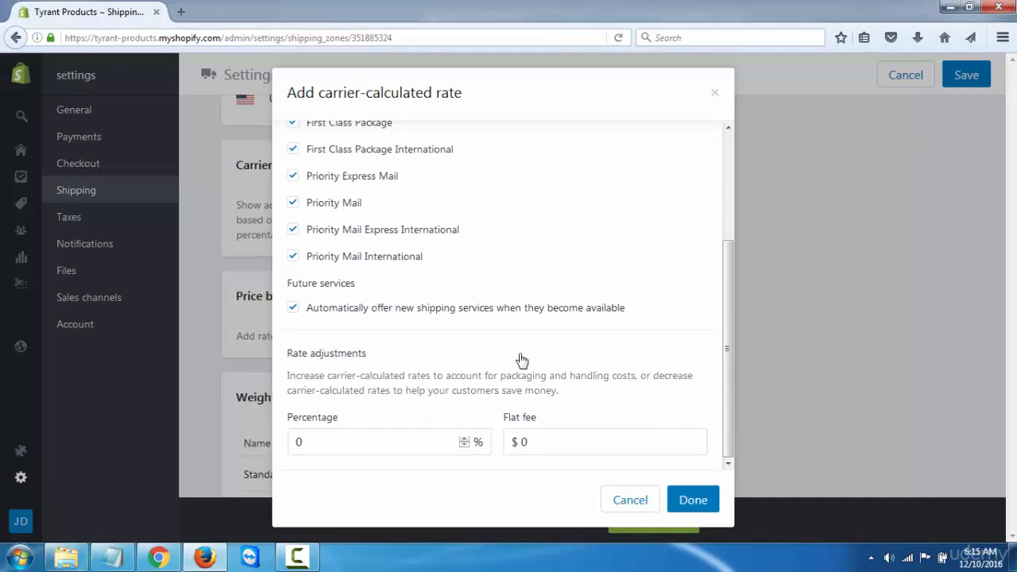
pyautogui.click(631, 500)
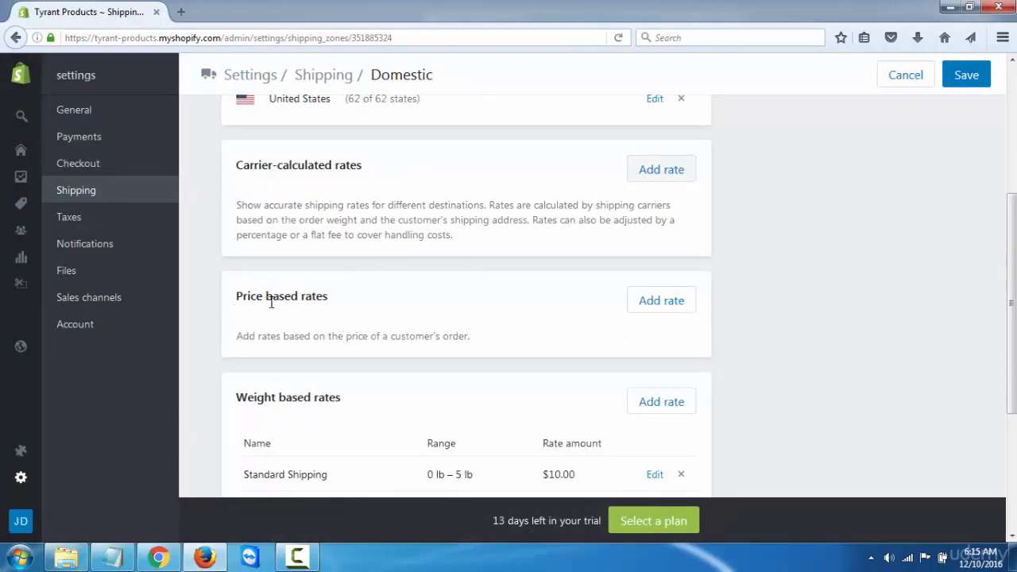
# - Start a price based rate for the Domestic zone and name it Standard Shipping
pyautogui.click(661, 301)
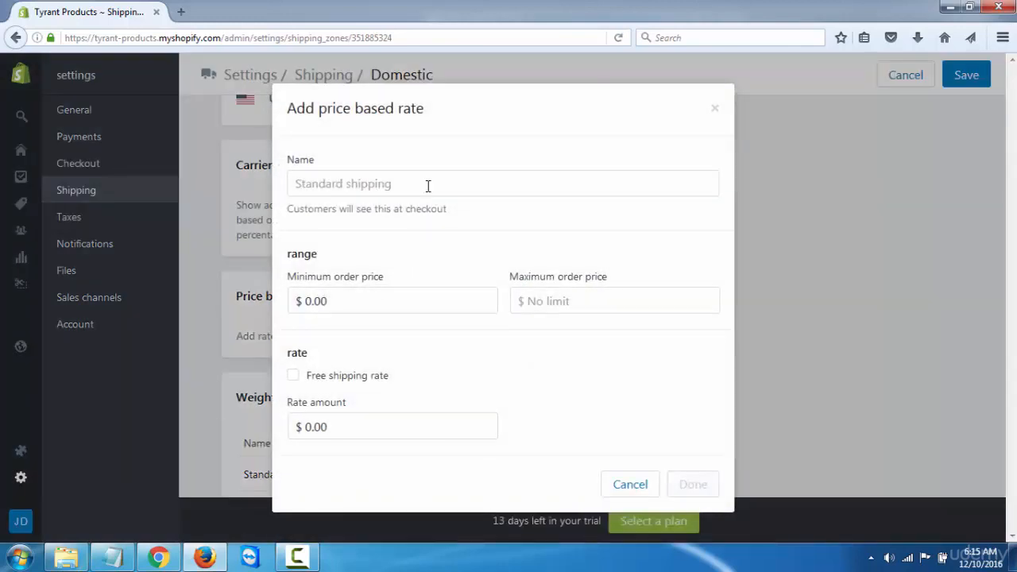
pyautogui.click(427, 303)
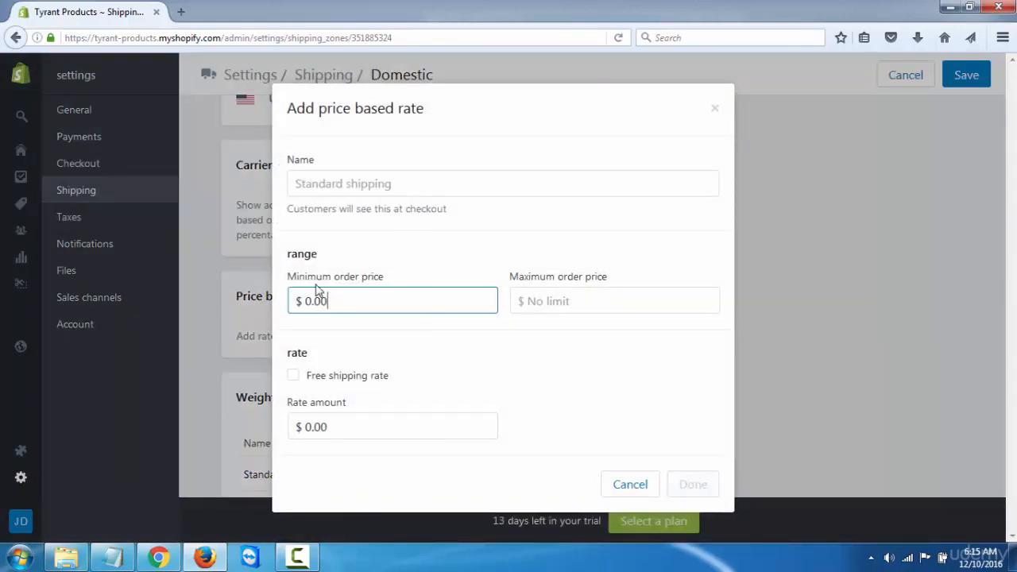
pyautogui.click(346, 187)
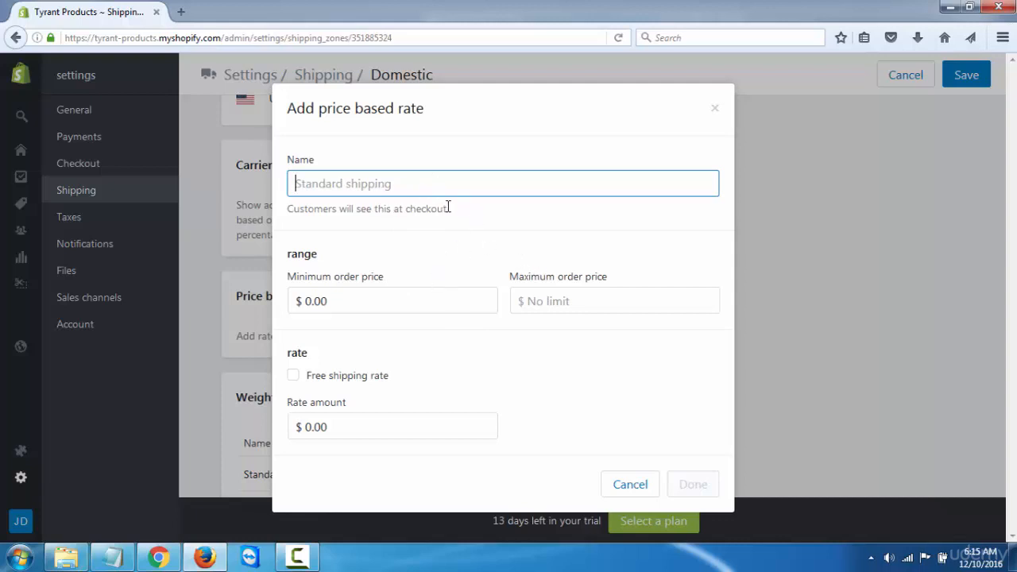
pyautogui.write('Stan')
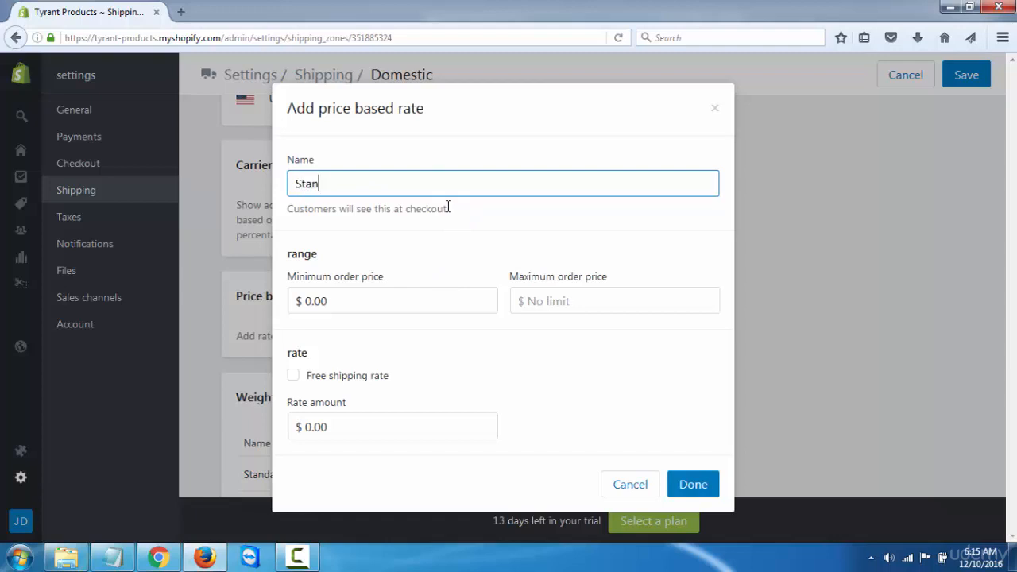
pyautogui.write('adar')
pyautogui.press('BackSpace')
pyautogui.press('BackSpace')
pyautogui.press('BackSpace')
pyautogui.press('BackSpace')
pyautogui.press('BackSpace')
pyautogui.press('BackSpace')
pyautogui.write('andard Shipping')
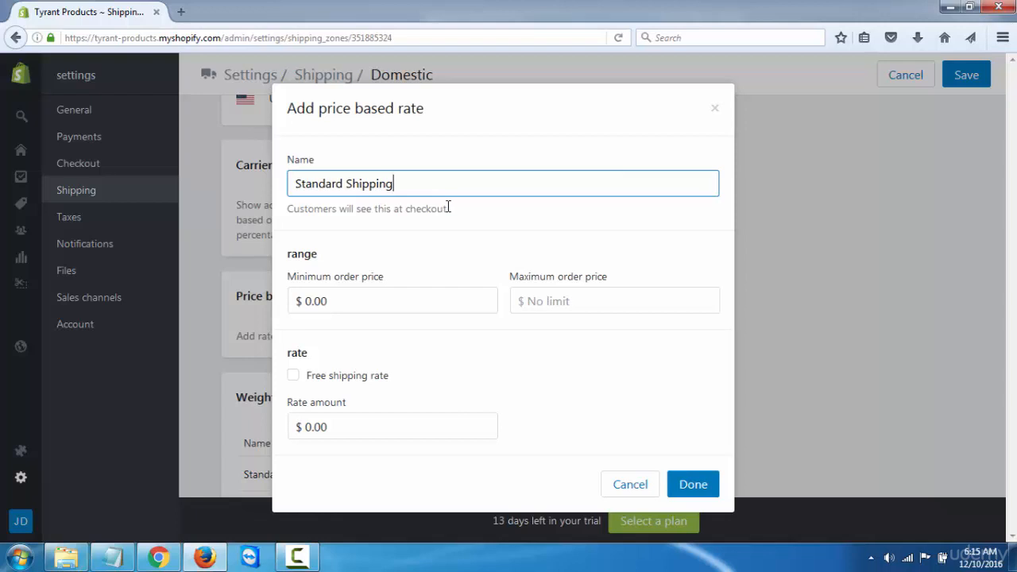
# - Set the price based rate's order price range to a minimum of $10.00 and a maximum of $100
pyautogui.click(427, 303)
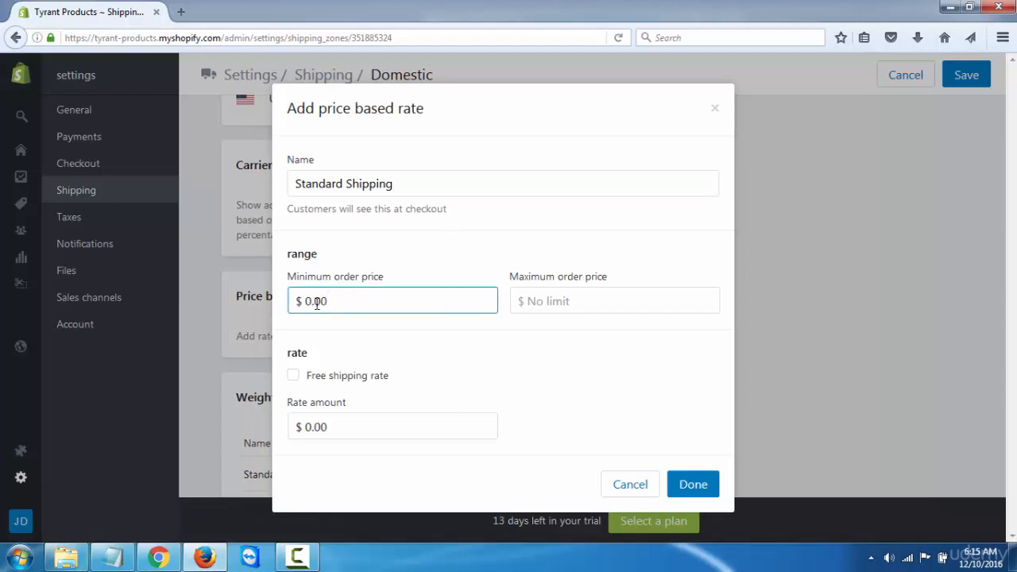
pyautogui.moveTo(329, 301); pyautogui.dragTo(306, 296)
pyautogui.write('19')
pyautogui.click(547, 300)
pyautogui.write('100')
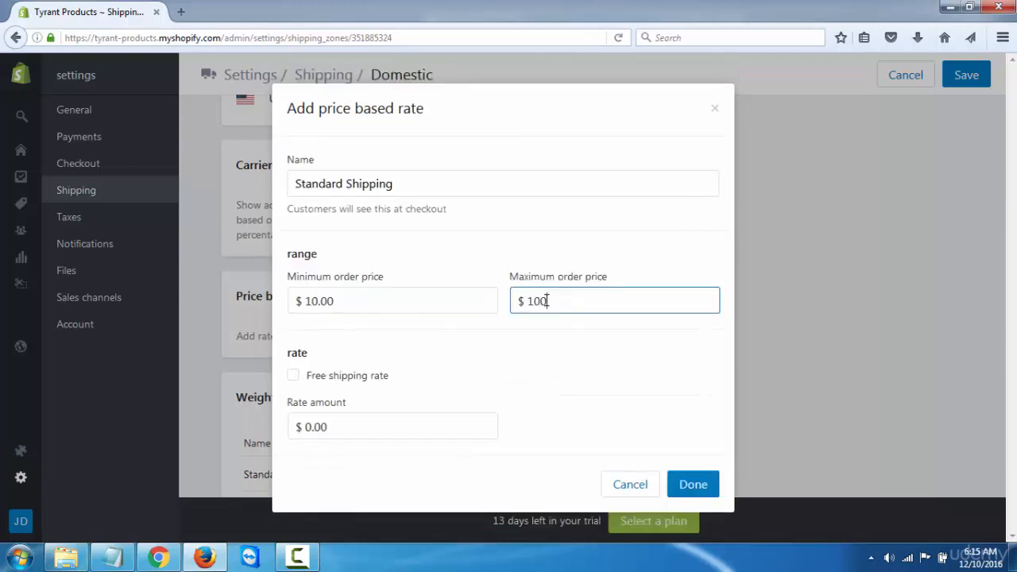
# - Try a $9.99 rate amount without free shipping for the price based rate, and discard the rate
pyautogui.click(381, 384)
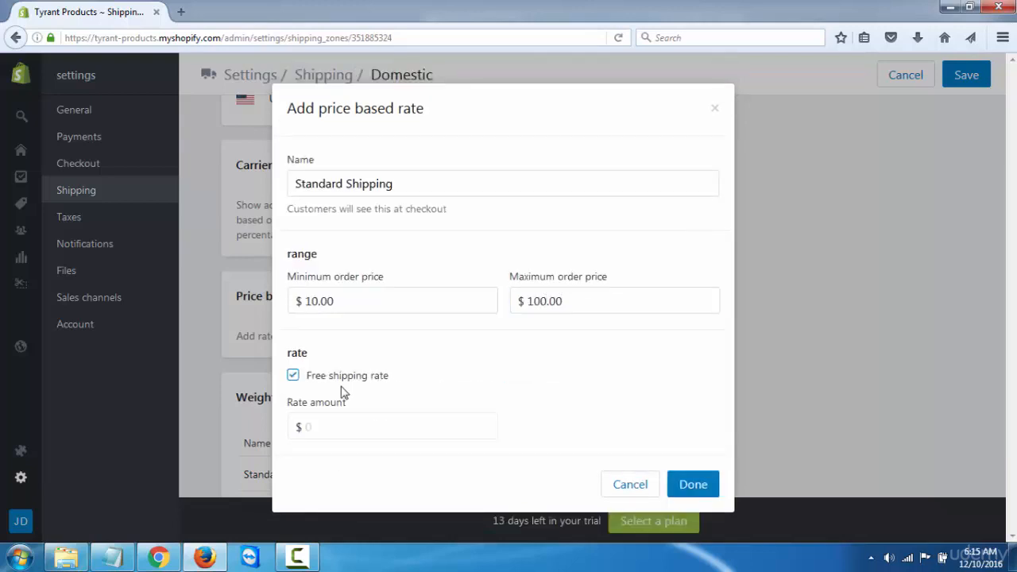
pyautogui.click(293, 377)
pyautogui.click(379, 426)
pyautogui.doubleClick(305, 426)
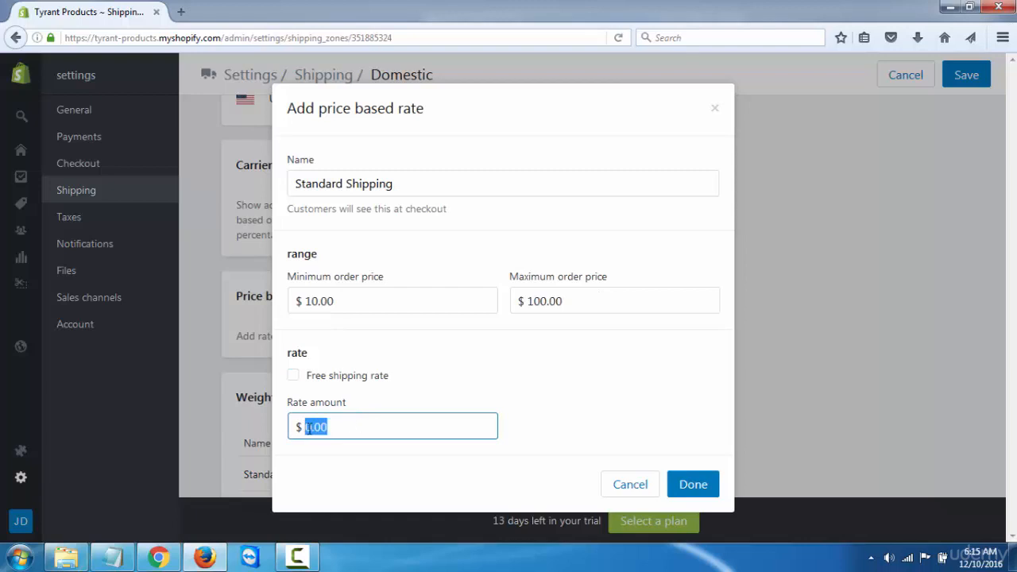
pyautogui.write('9.99')
pyautogui.click(640, 481)
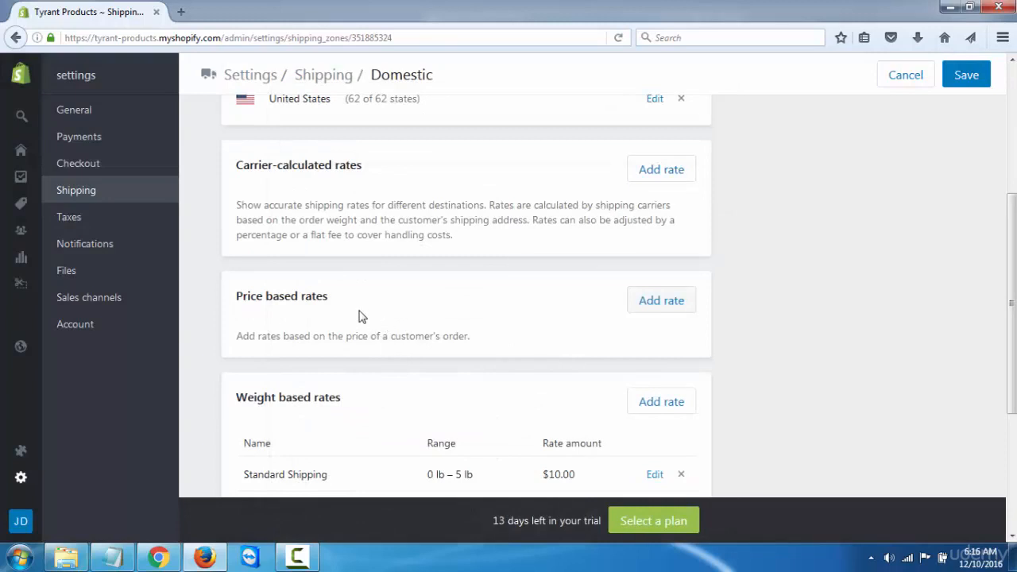
# - Start a weight based rate for the Domestic zone and name it Standard Shipping
pyautogui.scroll(-3, 426, 252)
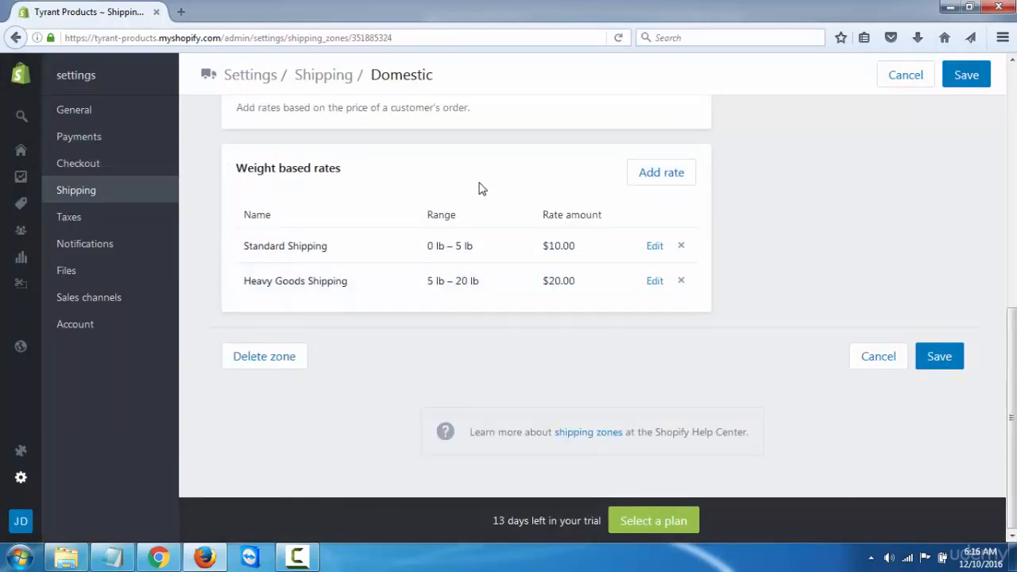
pyautogui.scroll(1, 478, 188)
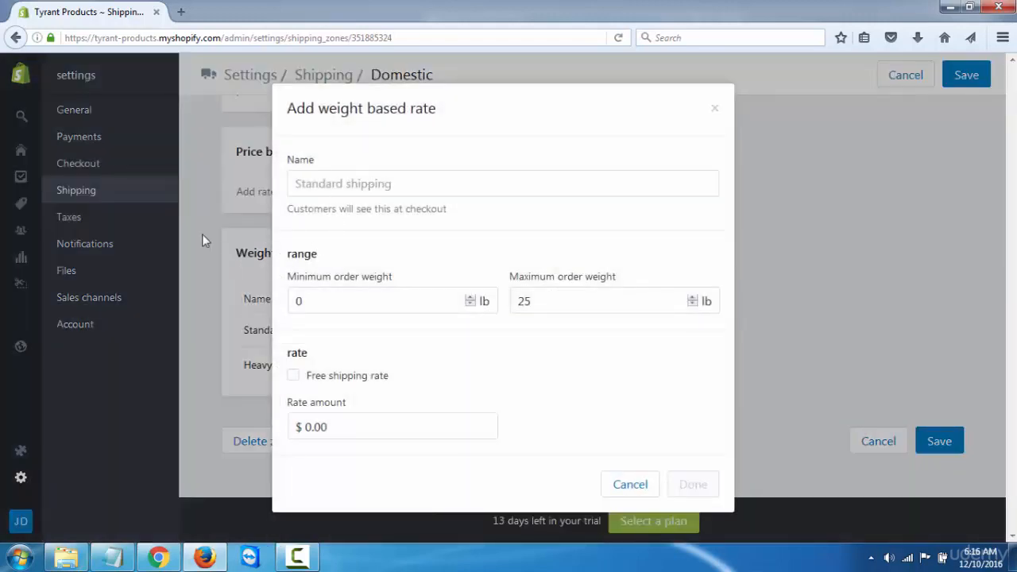
pyautogui.click(385, 179)
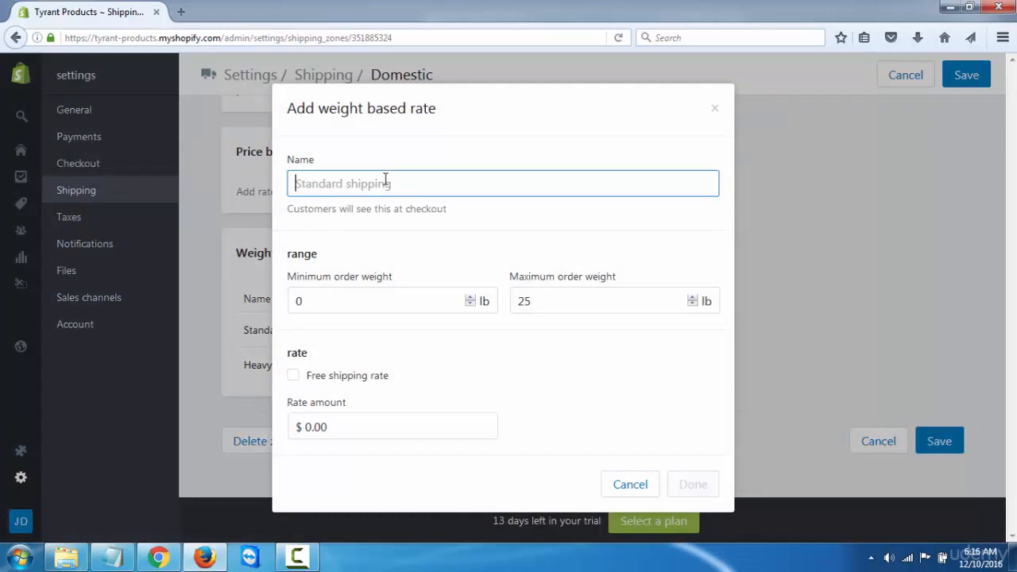
pyautogui.write('Standard Shipping')
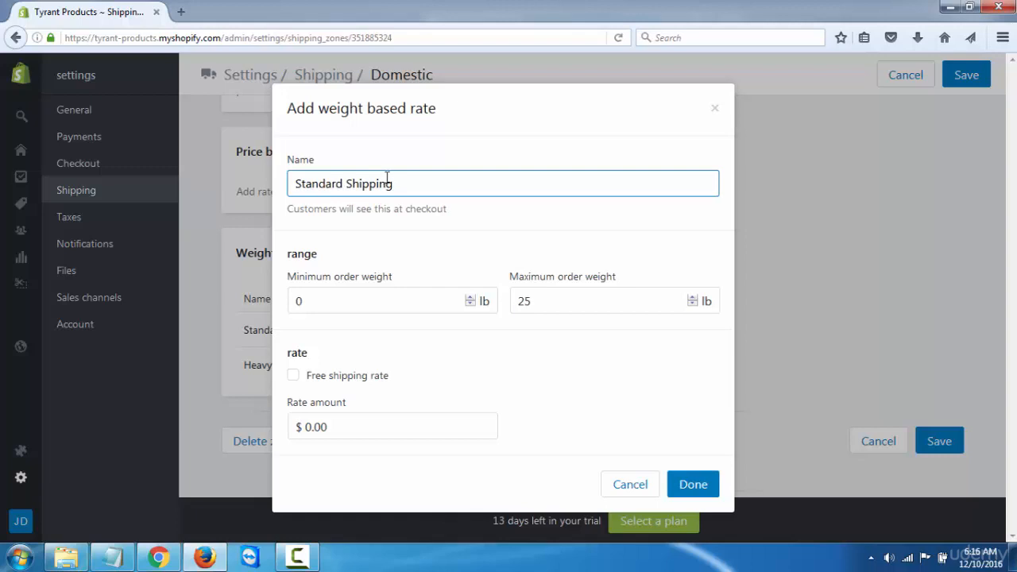
# - Set the weight based rate's order weight range to a minimum of 1 lb and a maximum of 10 lb
pyautogui.click(341, 298)
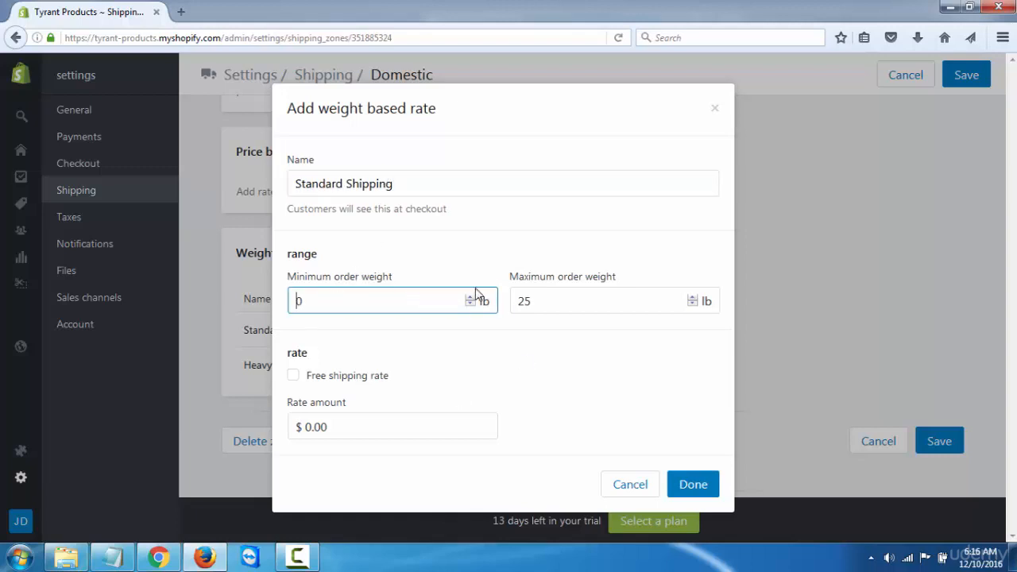
pyautogui.moveTo(312, 298); pyautogui.dragTo(293, 300)
pyautogui.click(586, 295)
pyautogui.press('BackSpace')
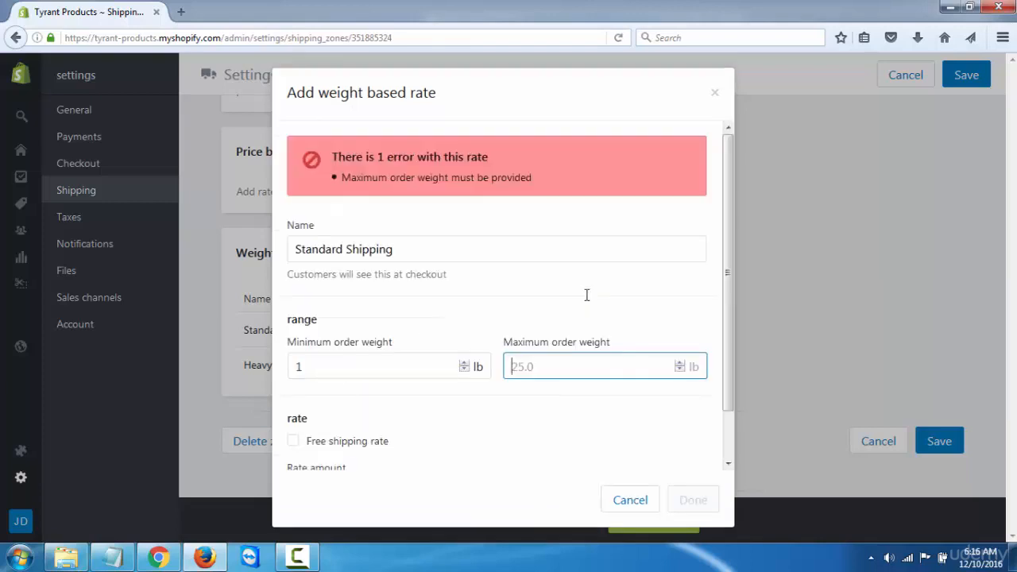
pyautogui.write('10')
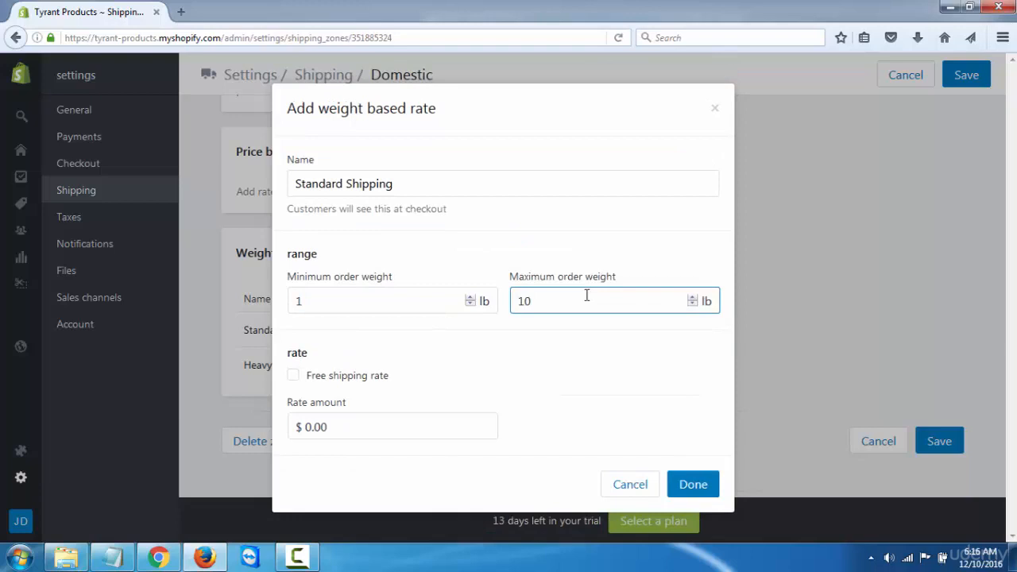
pyautogui.click(572, 359)
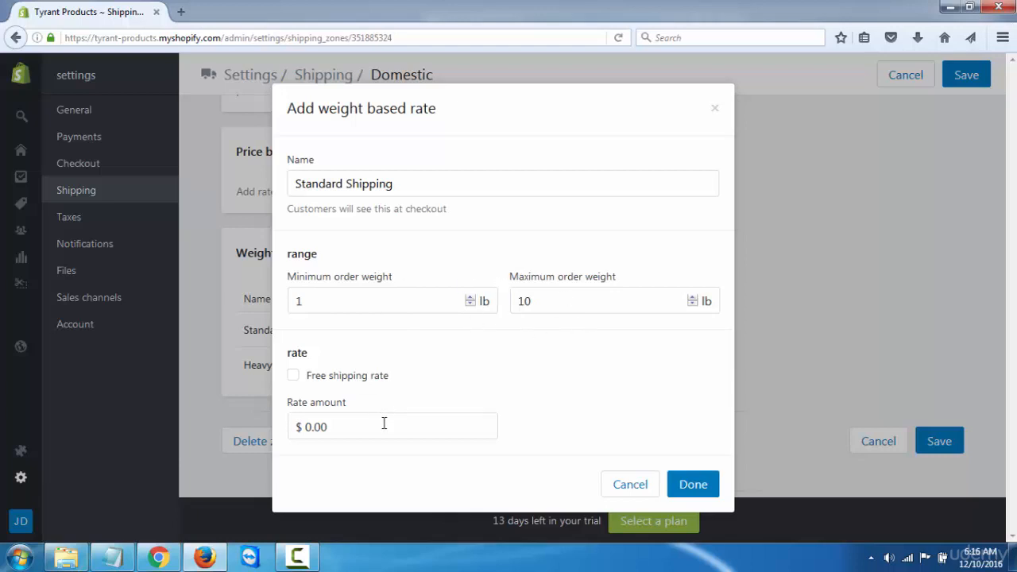
# - Set the weight based rate's amount to $9.99 and add the rate to the Domestic zone
pyautogui.moveTo(340, 424); pyautogui.dragTo(306, 426)
pyautogui.click(359, 426)
pyautogui.write('9.99')
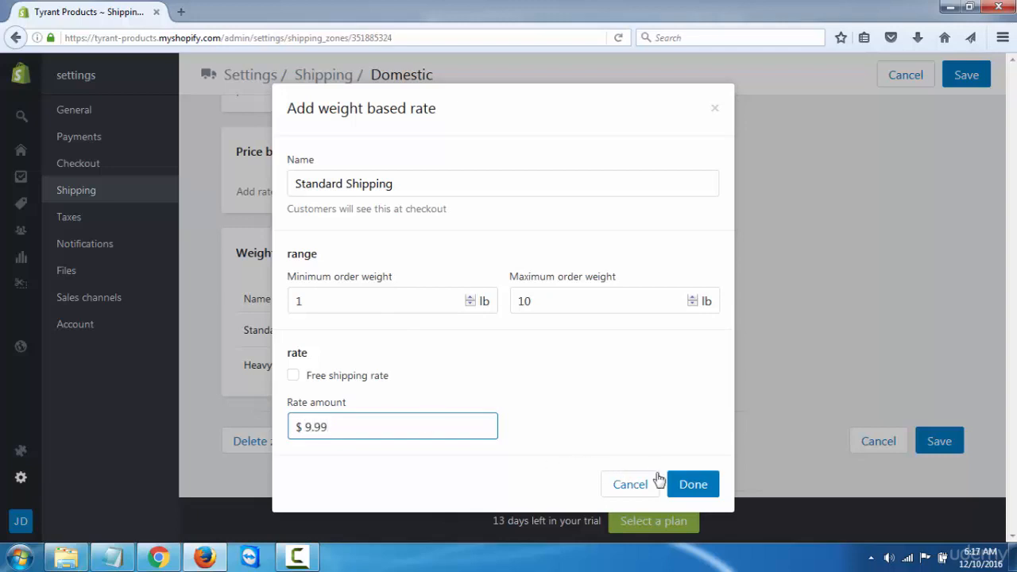
pyautogui.click(684, 484)
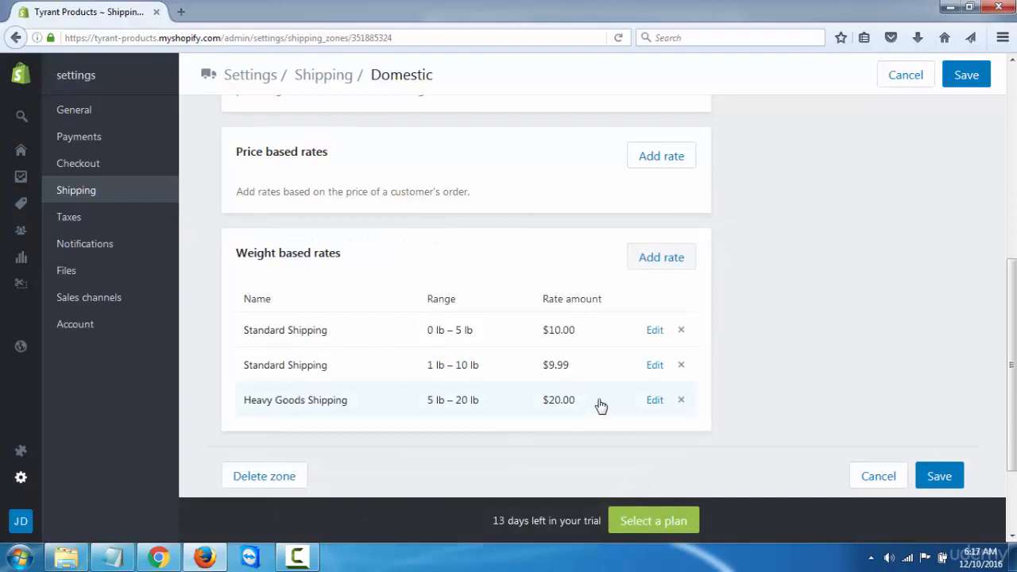
pyautogui.click(653, 264)
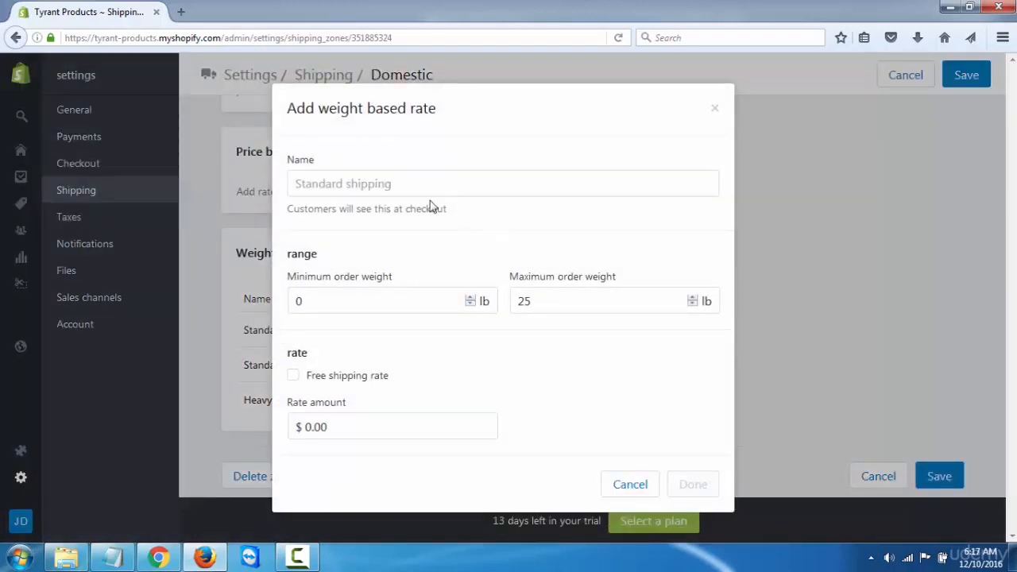
pyautogui.click(416, 302)
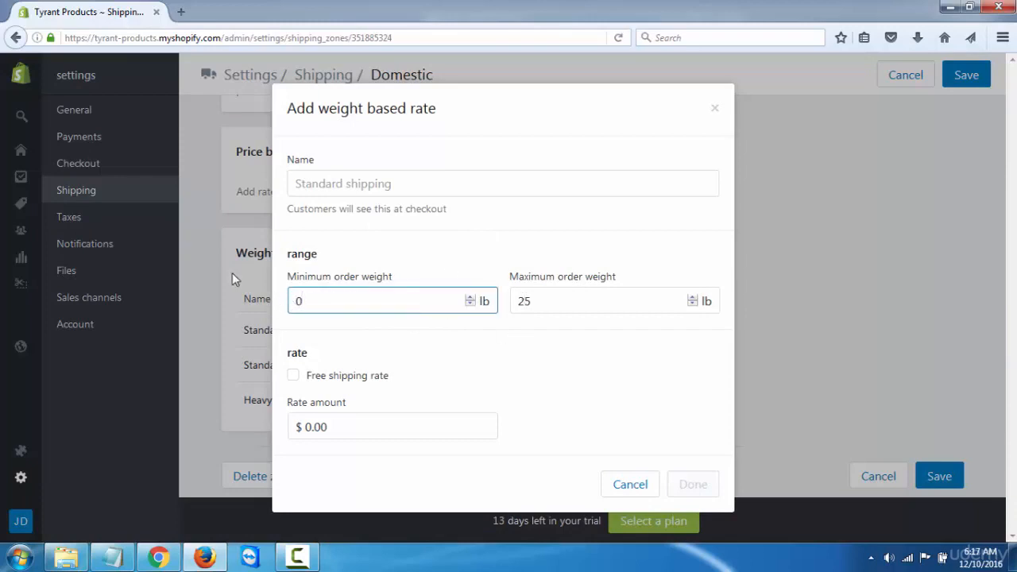
pyautogui.click(356, 440)
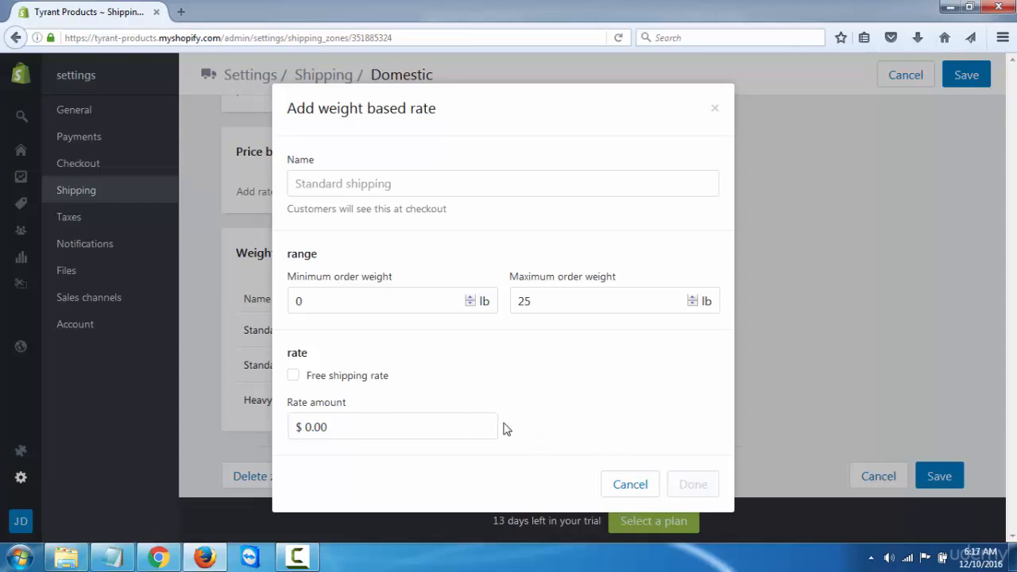
pyautogui.click(630, 483)
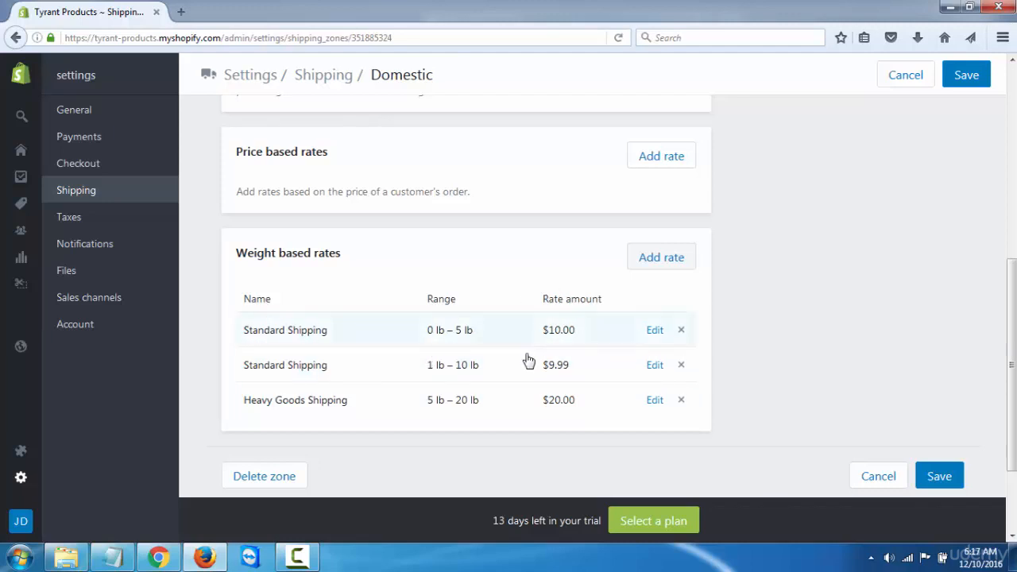
# - Switch to Notepad and examine the example list of weight ranges with their shipping prices
pyautogui.moveTo(567, 370); pyautogui.dragTo(542, 370)
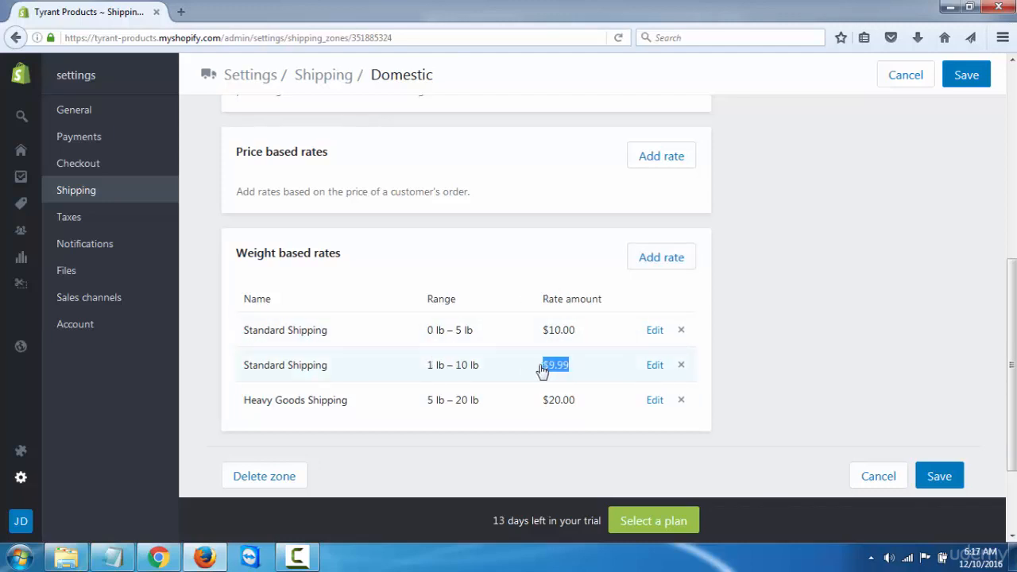
pyautogui.click(563, 390)
pyautogui.click(112, 556)
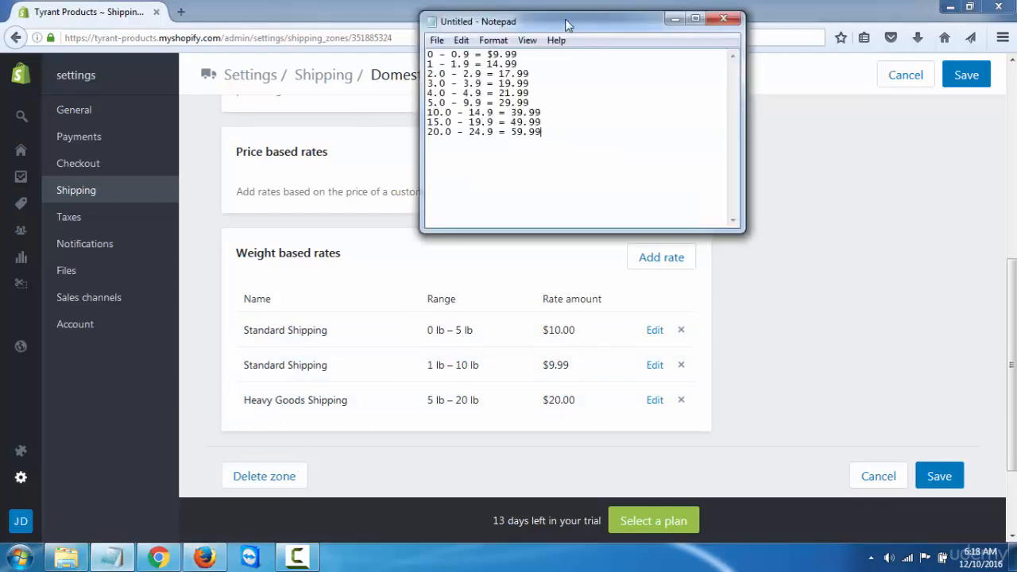
pyautogui.moveTo(566, 24); pyautogui.dragTo(530, 97)
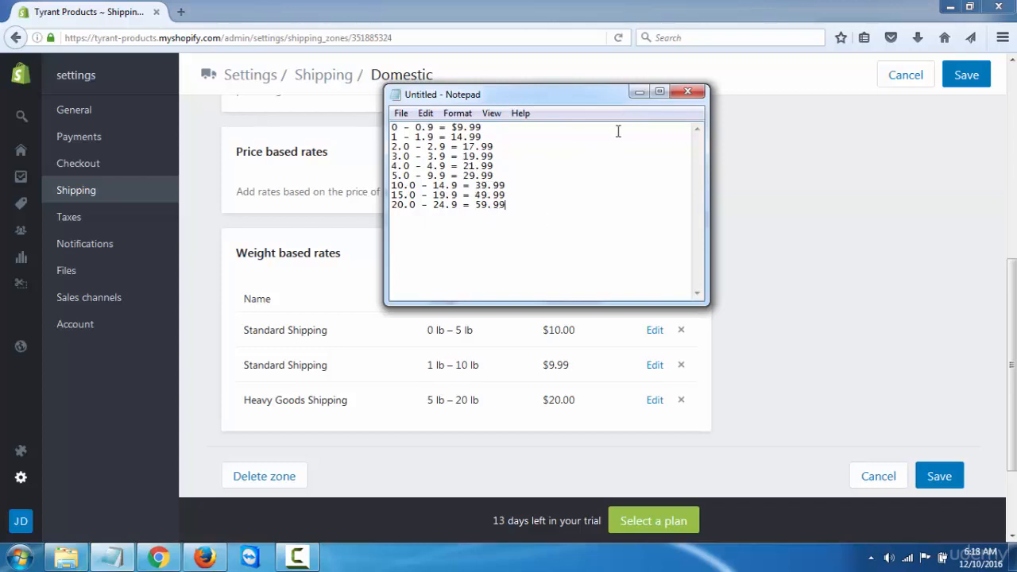
pyautogui.click(639, 94)
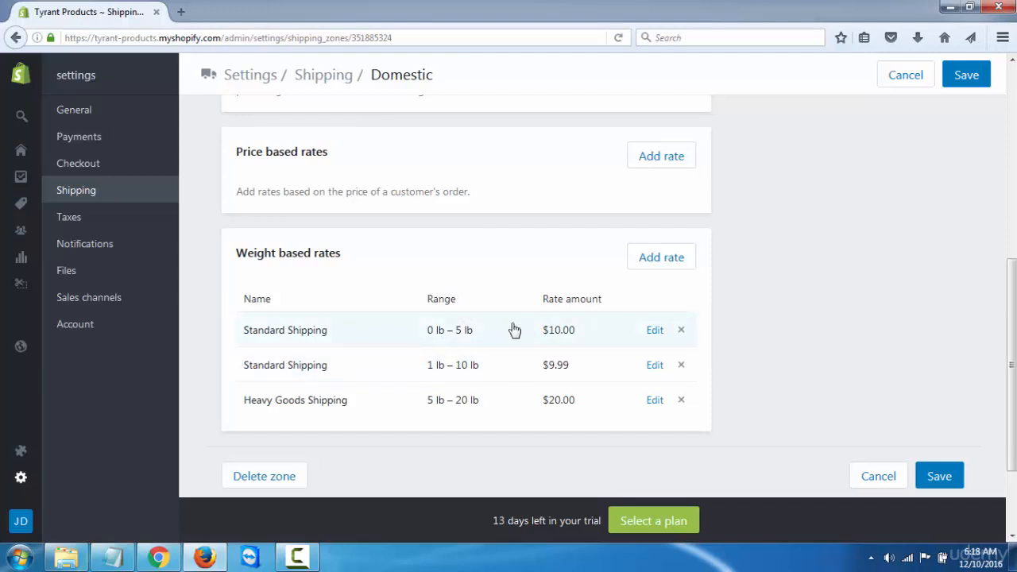
# - Save the changes to the Domestic shipping zone
pyautogui.click(112, 556)
pyautogui.click(764, 308)
pyautogui.click(945, 478)
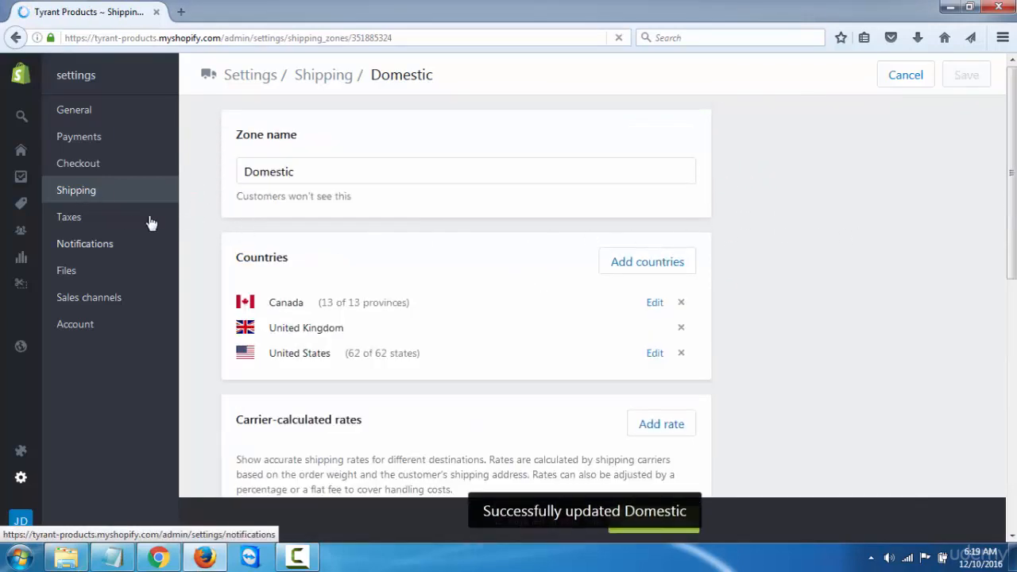
# - In the store's tax settings, mark all taxes as included in the prices and save
pyautogui.click(70, 221)
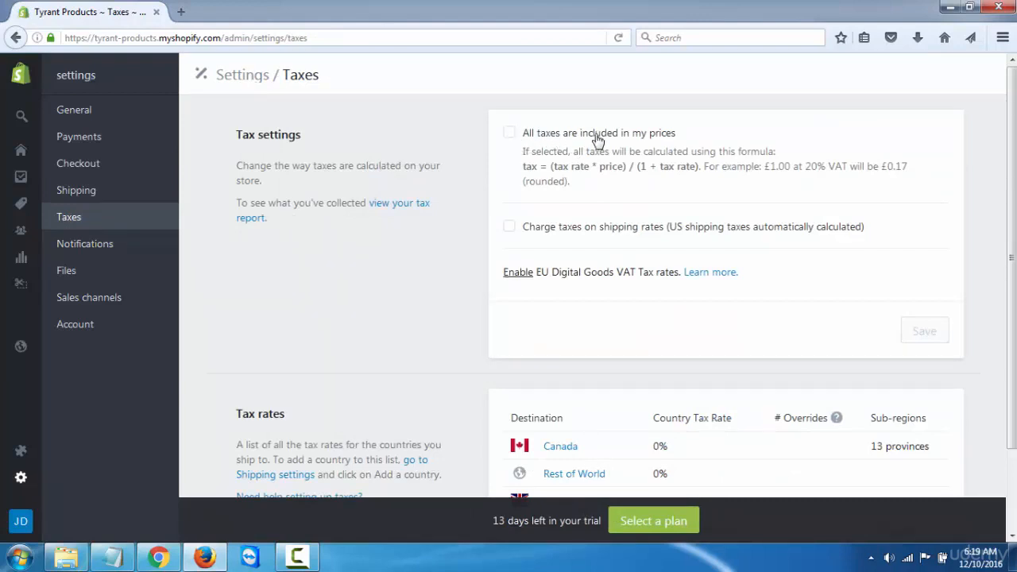
pyautogui.click(509, 133)
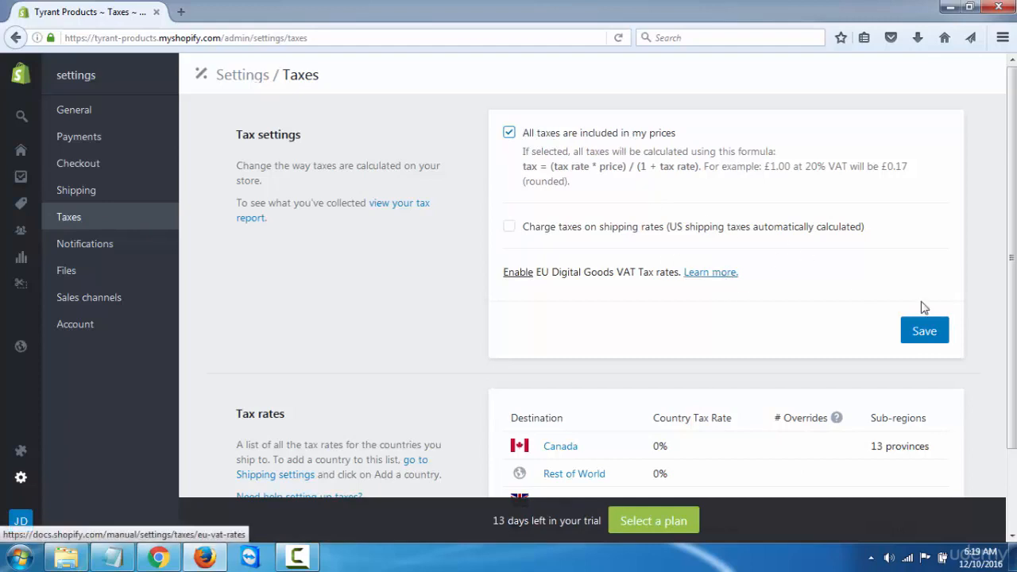
pyautogui.click(918, 337)
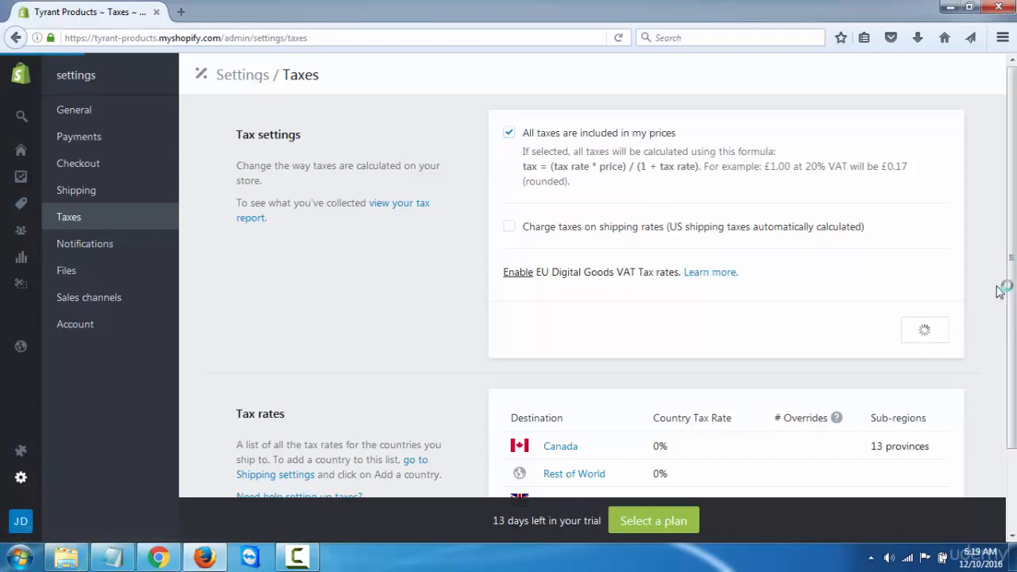
pyautogui.scroll(-2, 999, 288)
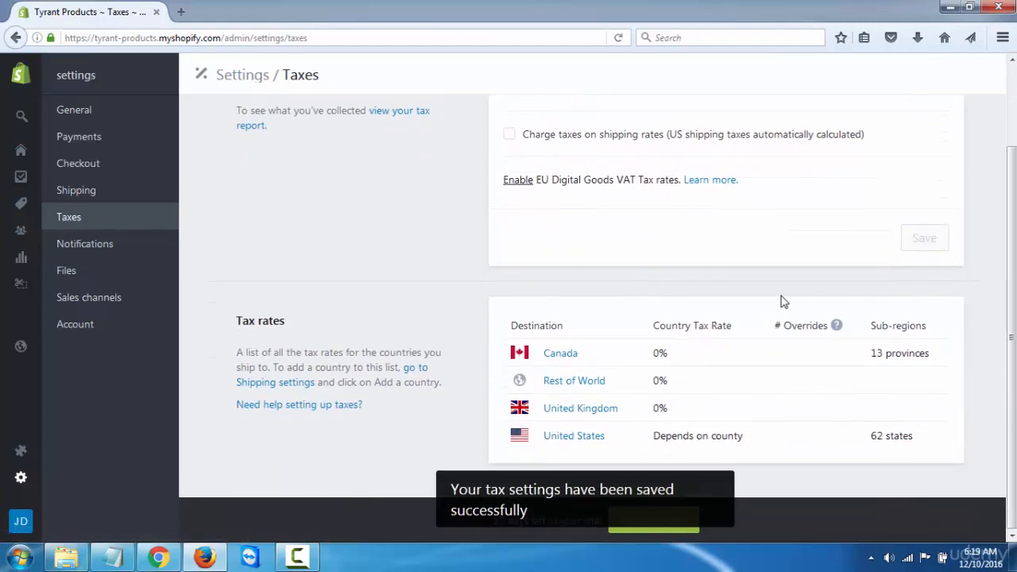